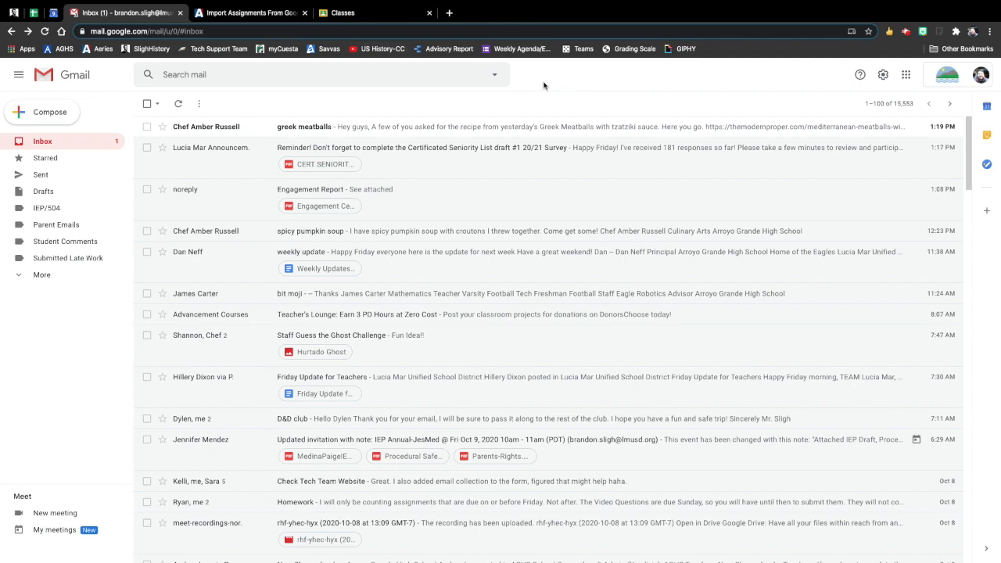
Switch to Google Classroom and open its settings page
{"action": "left_click", "coordinate": [376, 12]}
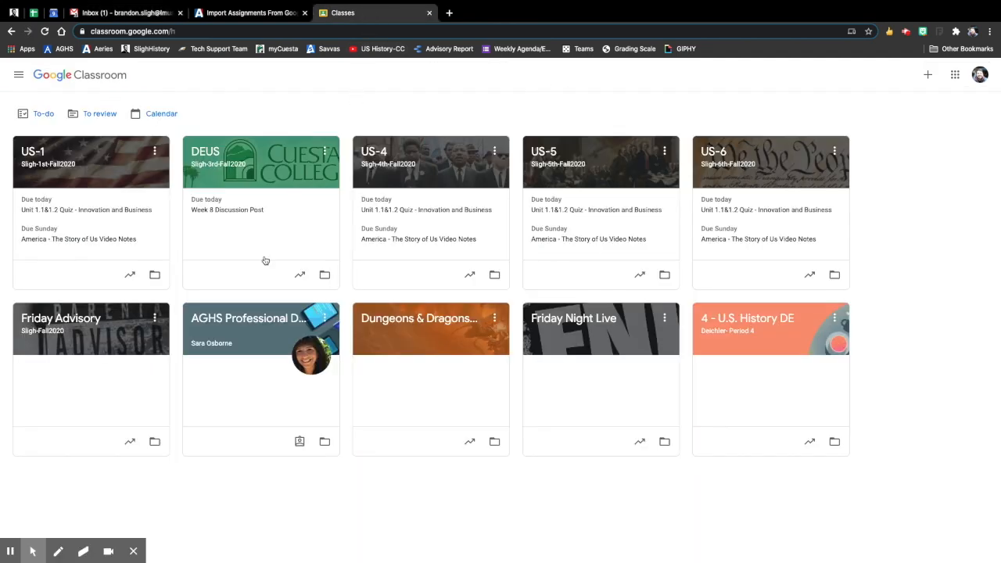
{"action": "left_click", "coordinate": [133, 551]}
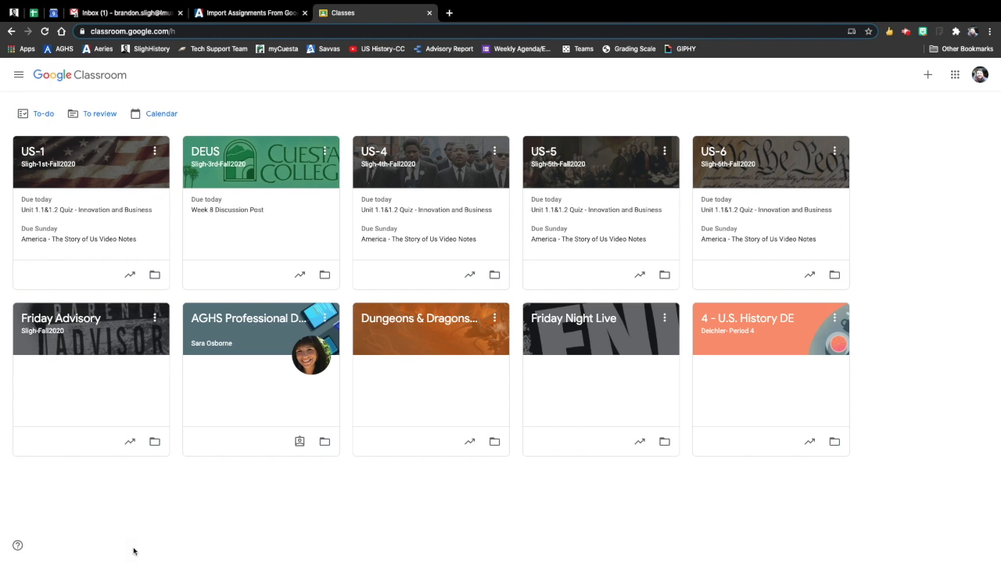
{"action": "left_click", "coordinate": [19, 75]}
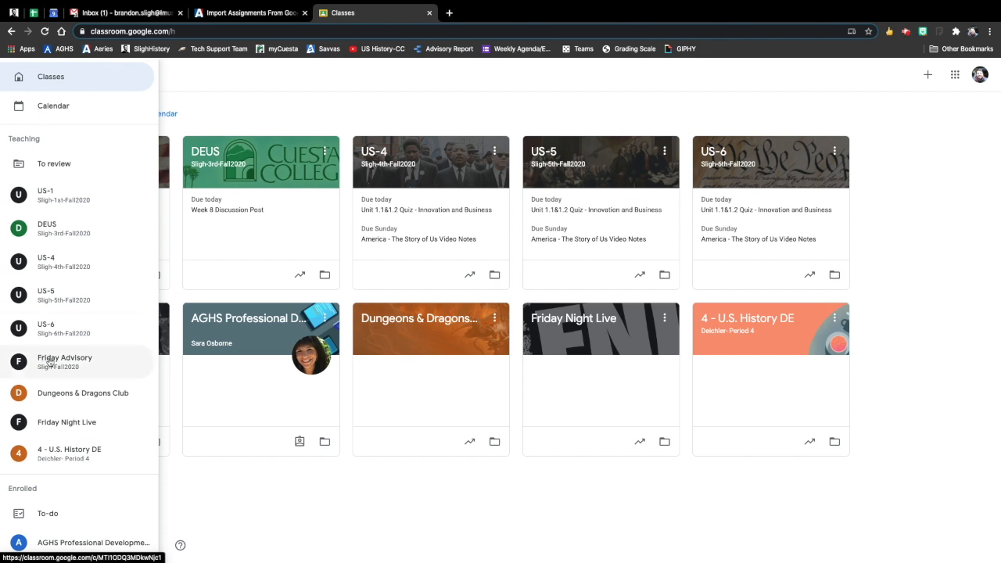
{"action": "scroll", "coordinate": [49, 361], "scroll_direction": "down", "scroll_amount": 1}
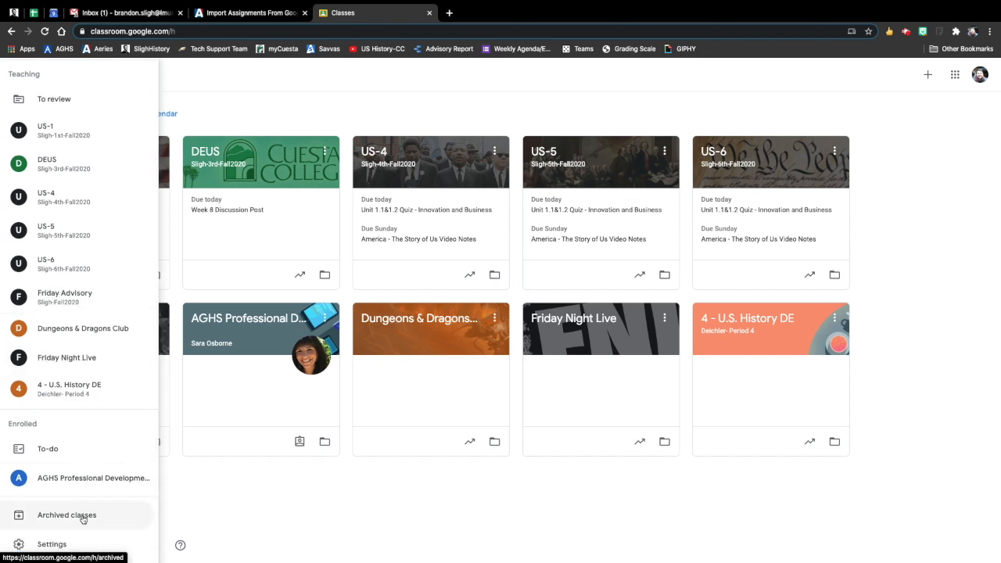
{"action": "left_click", "coordinate": [52, 544]}
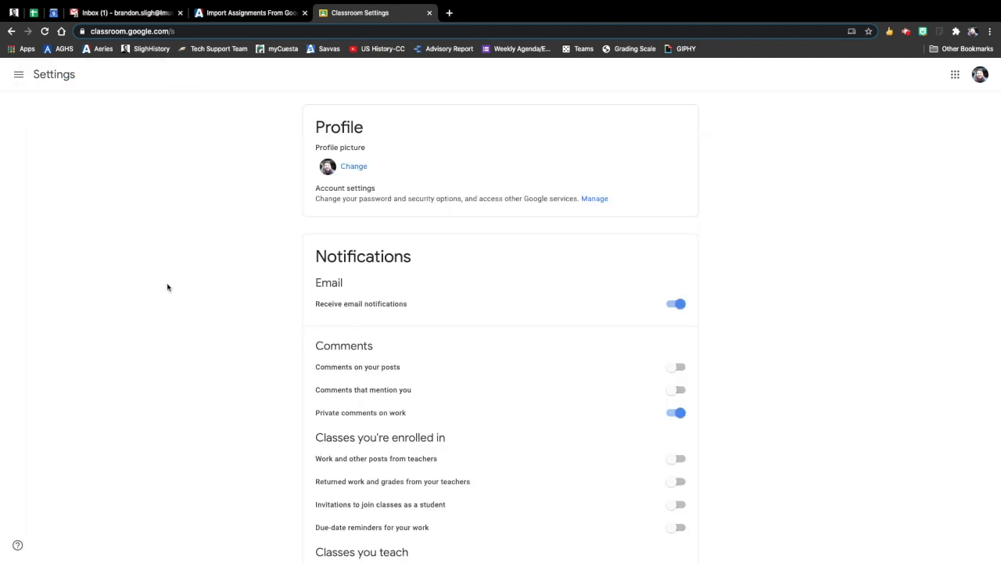
Examine the email, comment, taught-class and per-class notification settings, and return to the class list
{"action": "scroll", "coordinate": [166, 287], "scroll_direction": "down", "scroll_amount": 1}
{"action": "scroll", "coordinate": [166, 287], "scroll_direction": "up", "scroll_amount": 1}
{"action": "scroll", "coordinate": [167, 287], "scroll_direction": "down", "scroll_amount": 6}
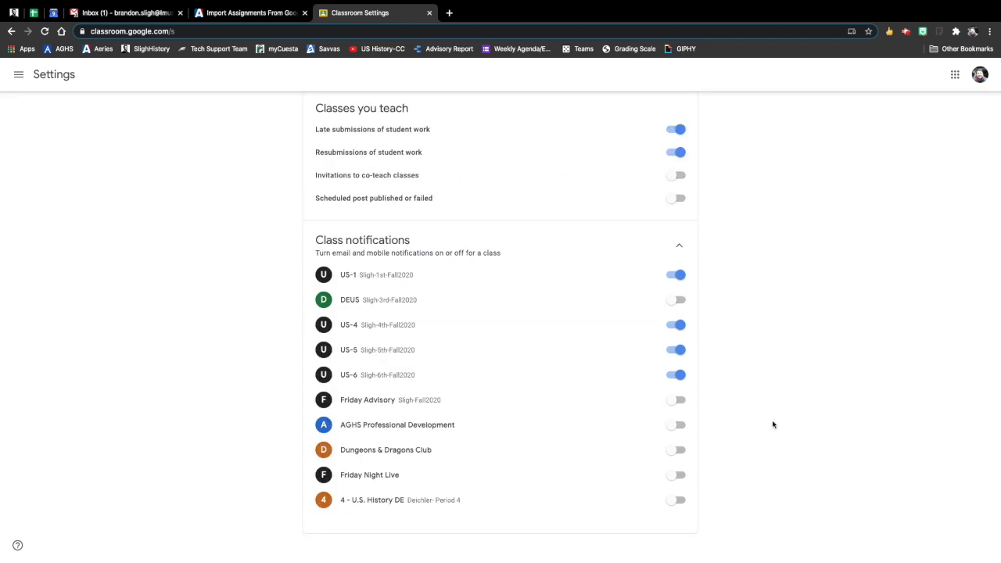
{"action": "left_click", "coordinate": [682, 248]}
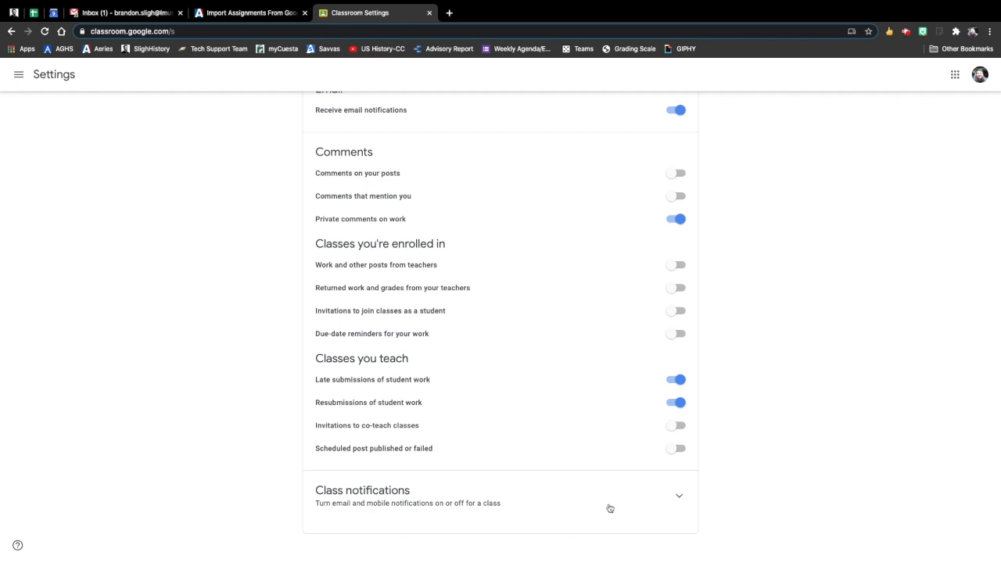
{"action": "left_click", "coordinate": [682, 498]}
{"action": "scroll", "coordinate": [760, 467], "scroll_direction": "down", "scroll_amount": 3}
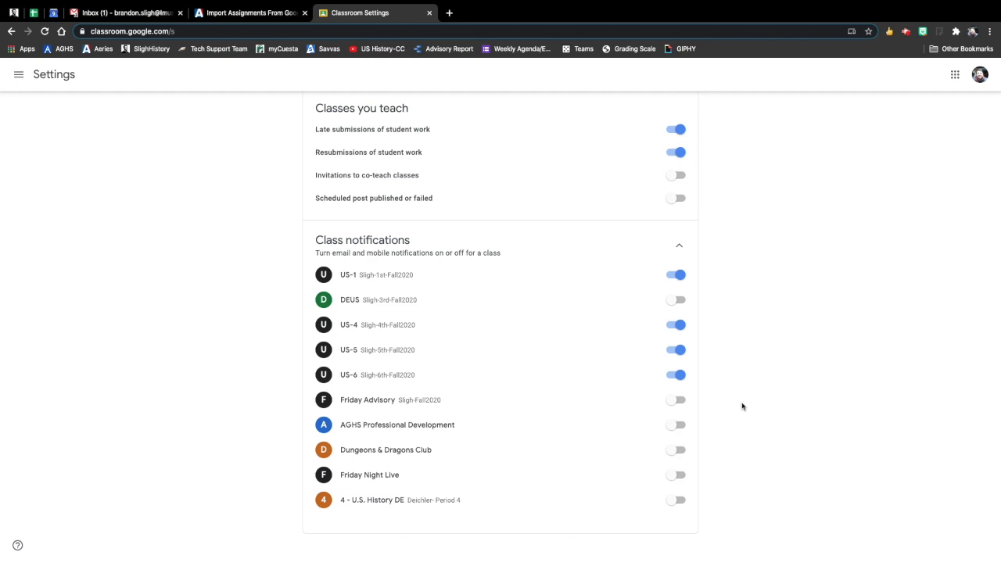
{"action": "left_click", "coordinate": [679, 246]}
{"action": "scroll", "coordinate": [758, 317], "scroll_direction": "up", "scroll_amount": 3}
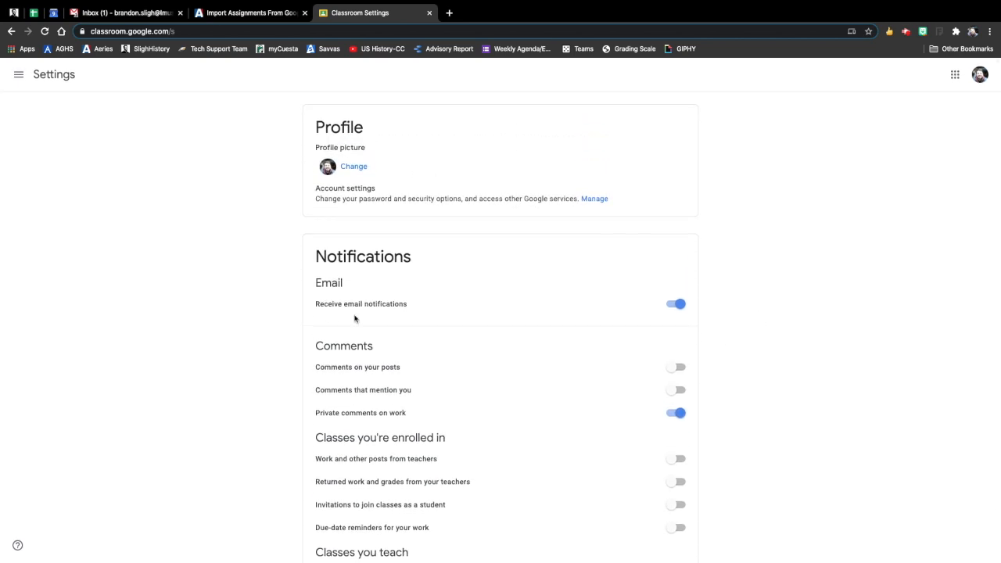
{"action": "left_click", "coordinate": [17, 77]}
{"action": "left_click", "coordinate": [57, 80]}
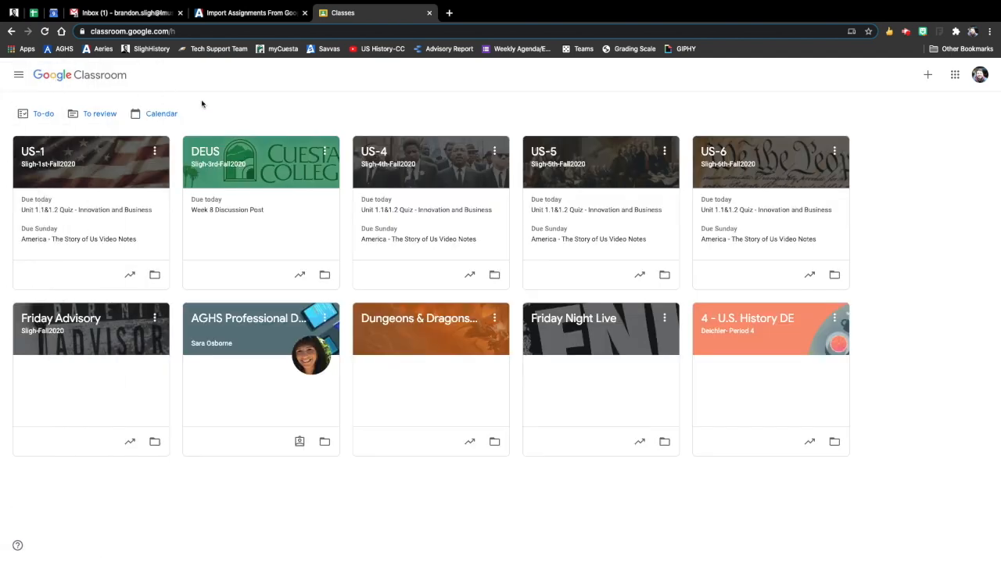
Switch to Gmail and open the "Lincoln's Gettysburg Address Activity" late submission notice under the Submitted Late Work label
{"action": "left_click", "coordinate": [135, 16]}
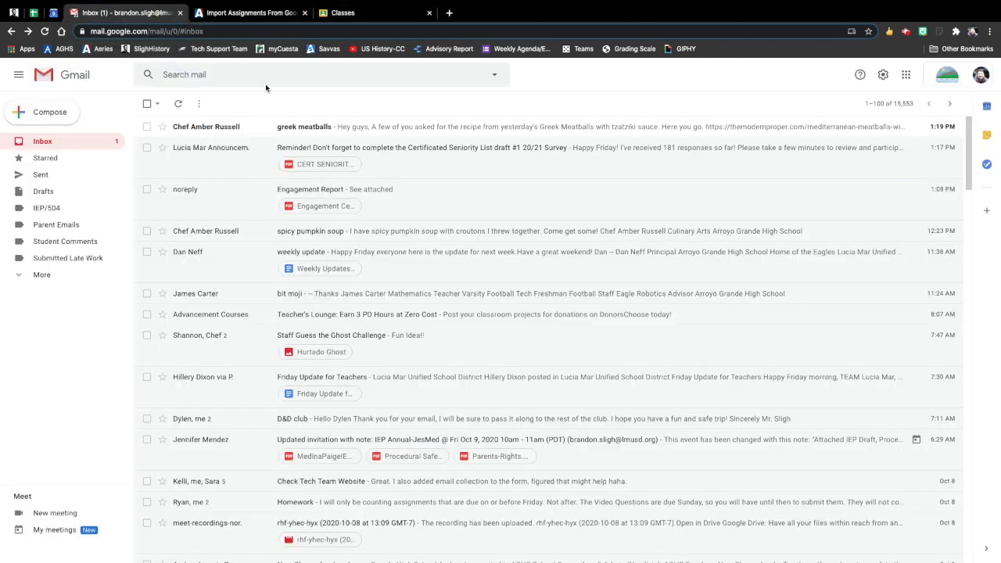
{"action": "left_click", "coordinate": [73, 258]}
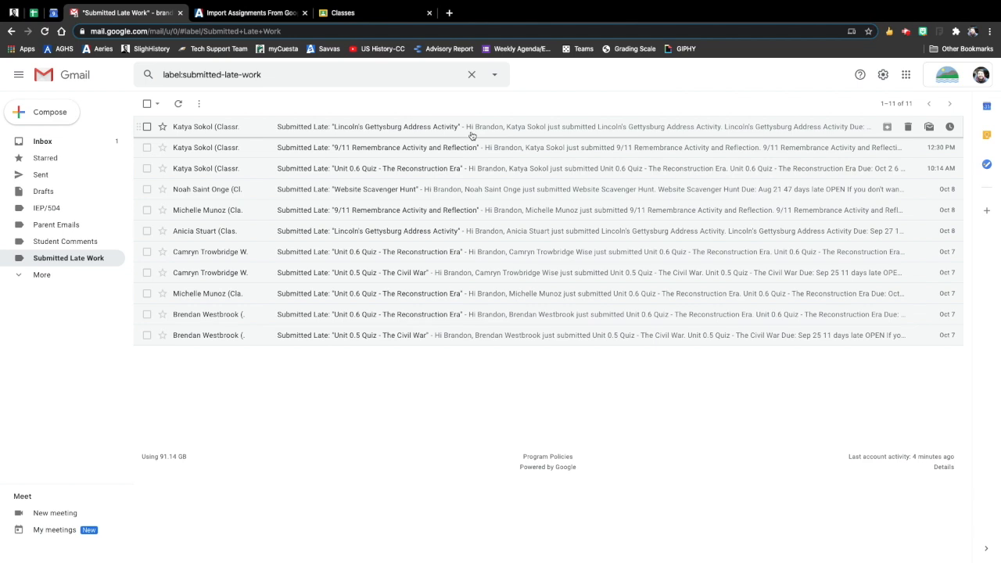
{"action": "left_click", "coordinate": [405, 132]}
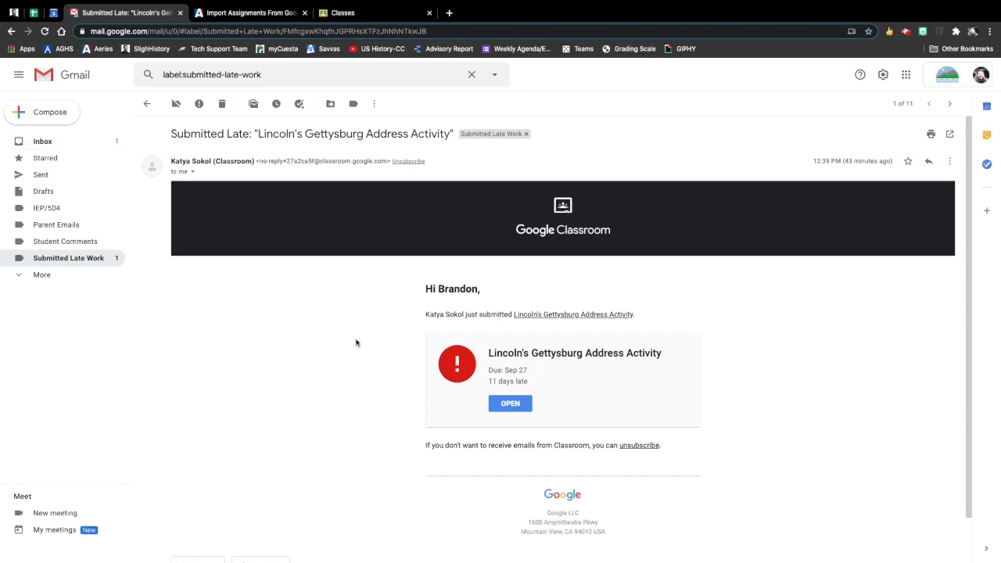
Open the full mail settings and review the list of system and custom labels
{"action": "left_click", "coordinate": [881, 76]}
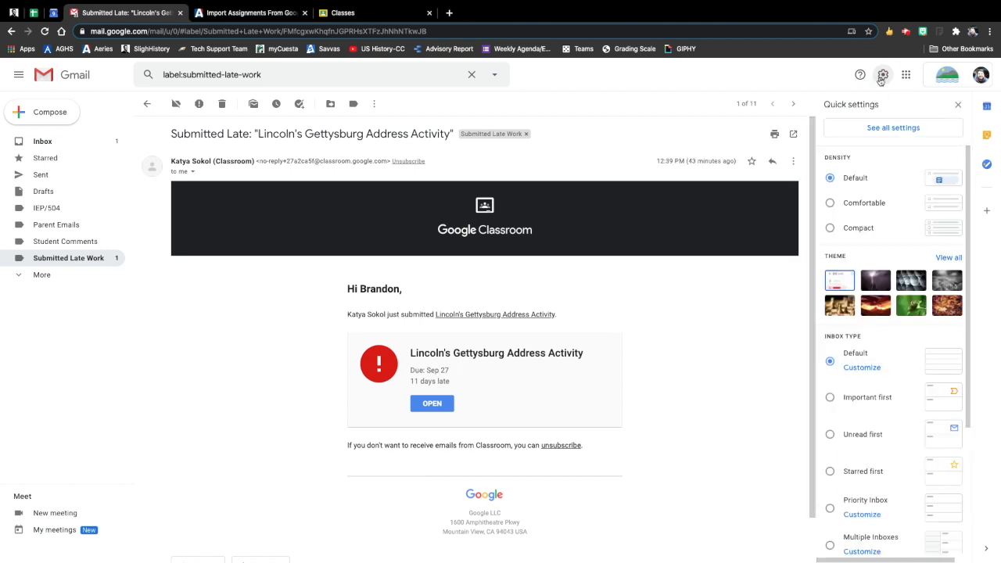
{"action": "scroll", "coordinate": [874, 326], "scroll_direction": "down", "scroll_amount": 2}
{"action": "scroll", "coordinate": [873, 326], "scroll_direction": "up", "scroll_amount": 2}
{"action": "left_click", "coordinate": [887, 131]}
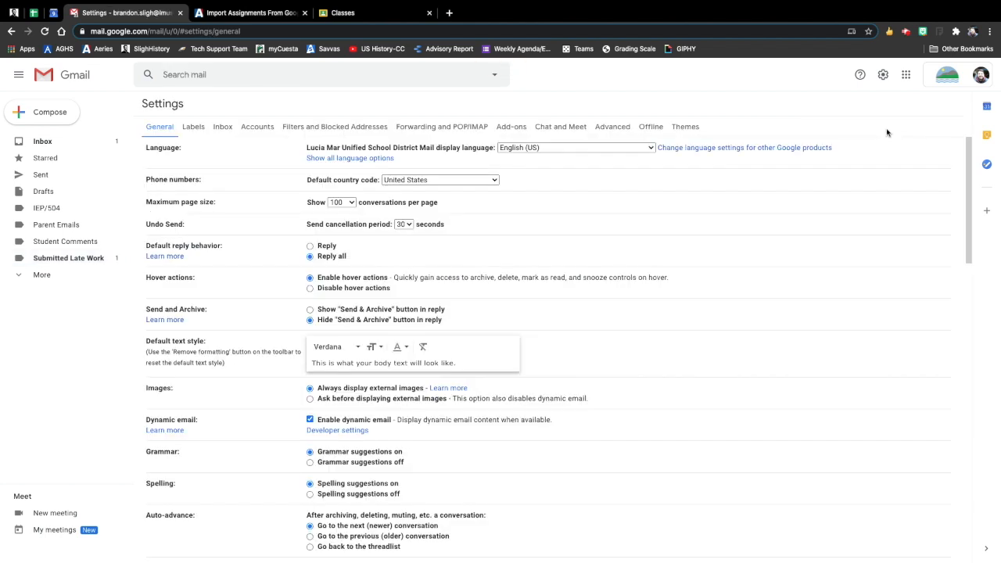
{"action": "left_click", "coordinate": [198, 130]}
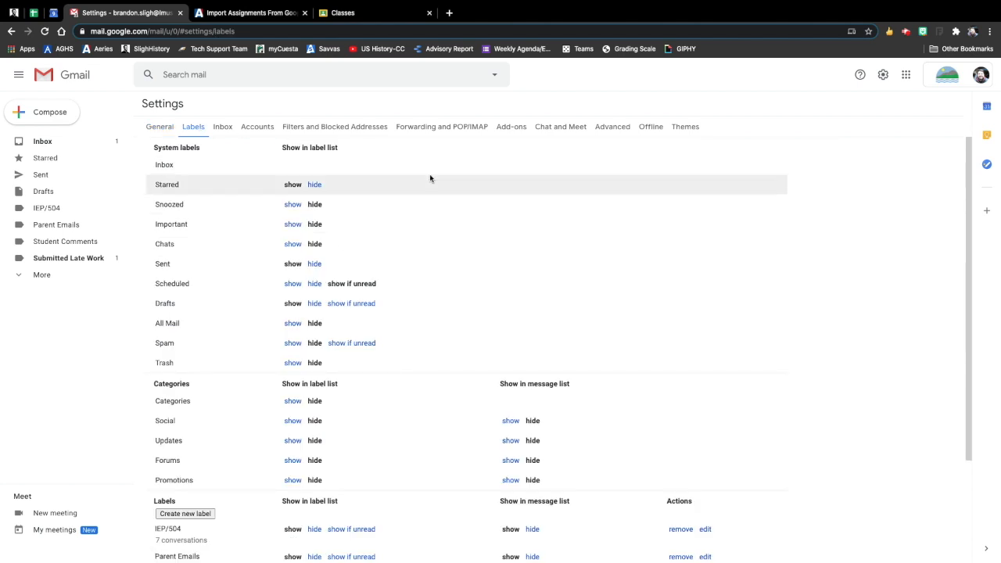
{"action": "scroll", "coordinate": [430, 178], "scroll_direction": "down", "scroll_amount": 3}
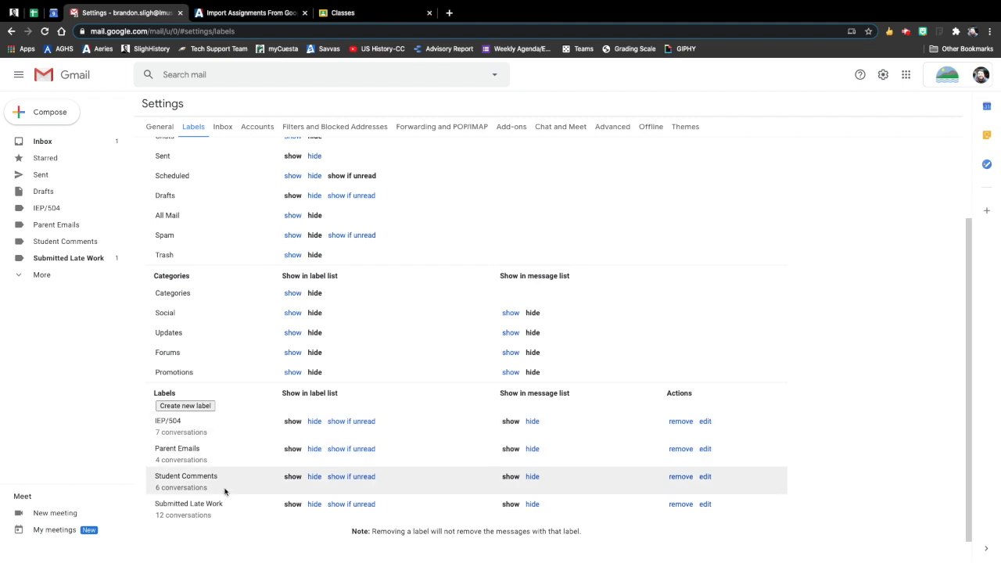
{"action": "scroll", "coordinate": [250, 351], "scroll_direction": "up", "scroll_amount": 3}
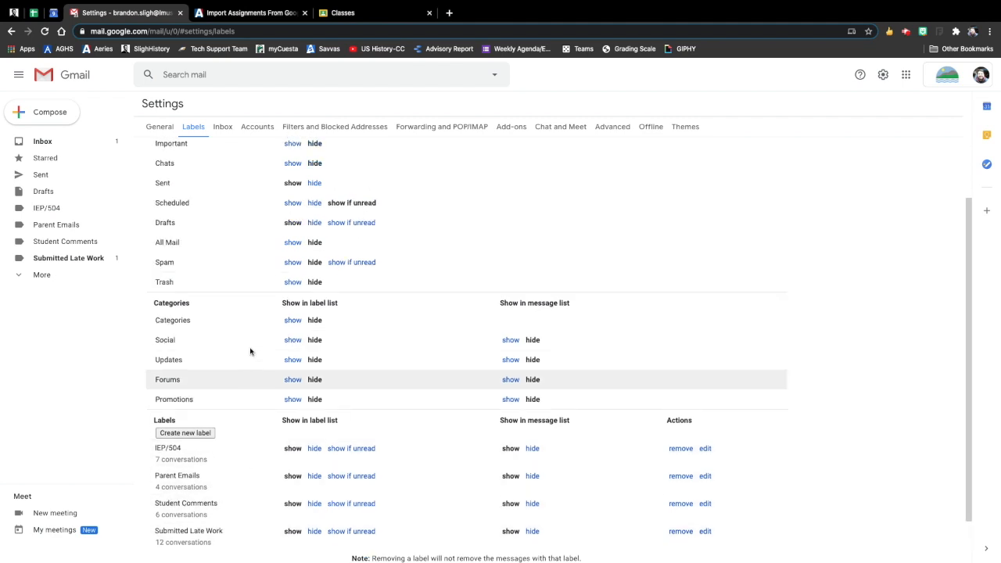
Update the filter for the subject "Submitted Late:" so that it also applies to the matching conversations
{"action": "left_click", "coordinate": [323, 130]}
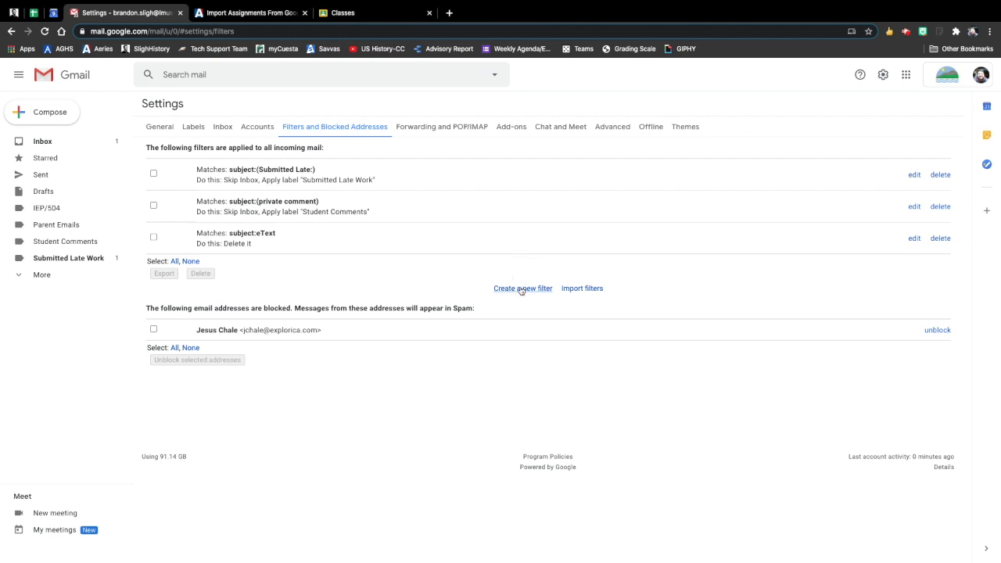
{"action": "left_click", "coordinate": [914, 175]}
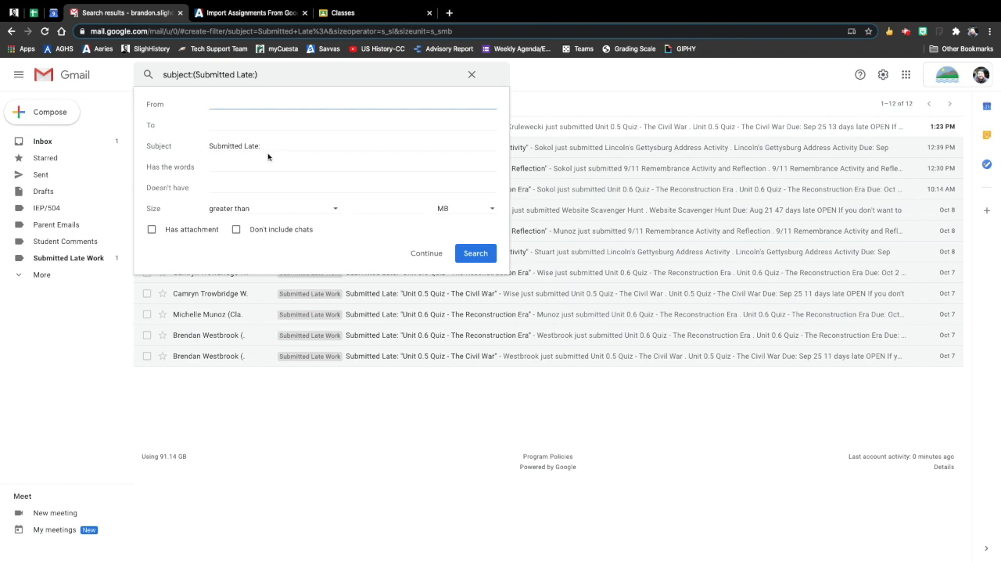
{"action": "left_click", "coordinate": [429, 254]}
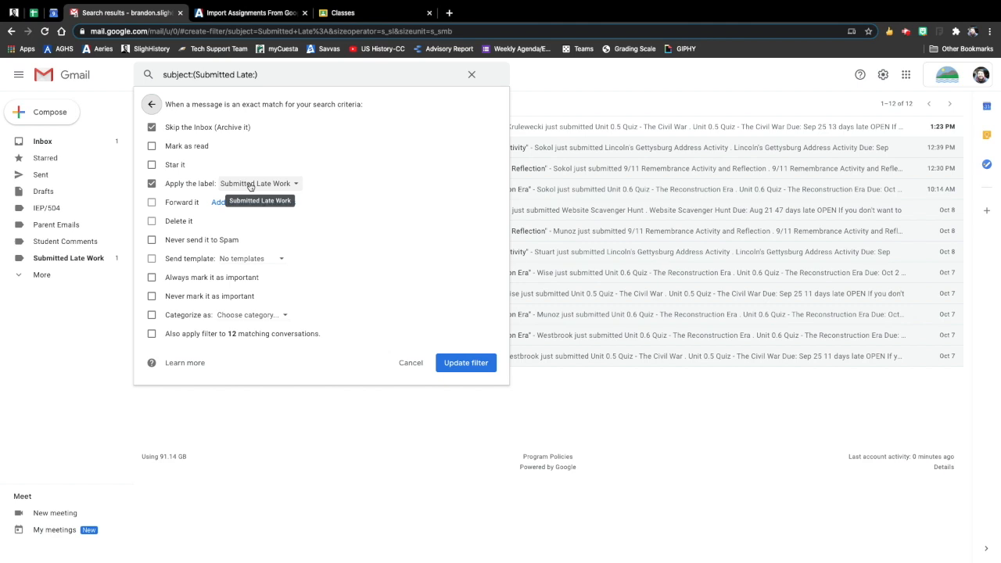
{"action": "left_click", "coordinate": [289, 186]}
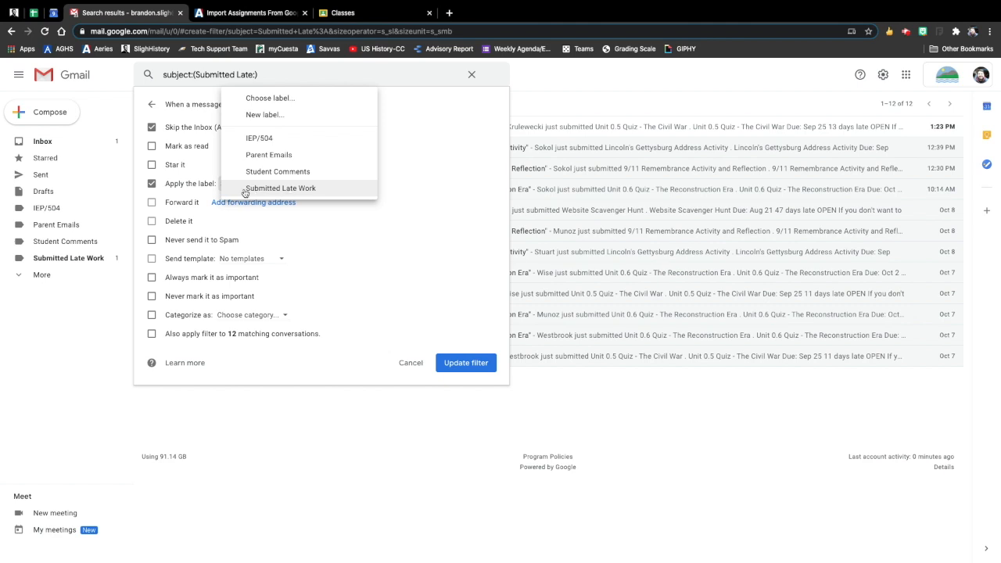
{"action": "left_click", "coordinate": [411, 188]}
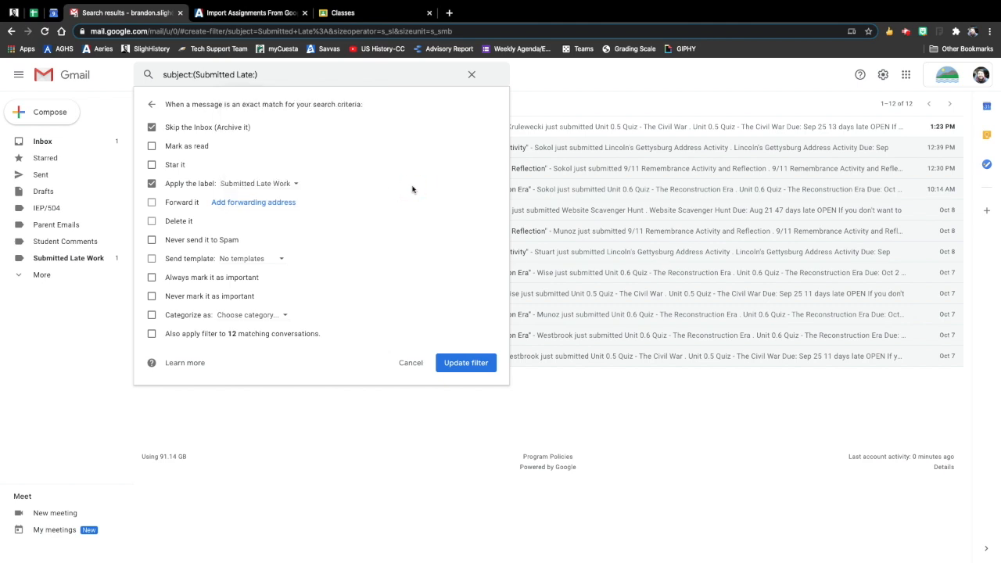
{"action": "left_click", "coordinate": [152, 334]}
{"action": "left_click", "coordinate": [468, 363]}
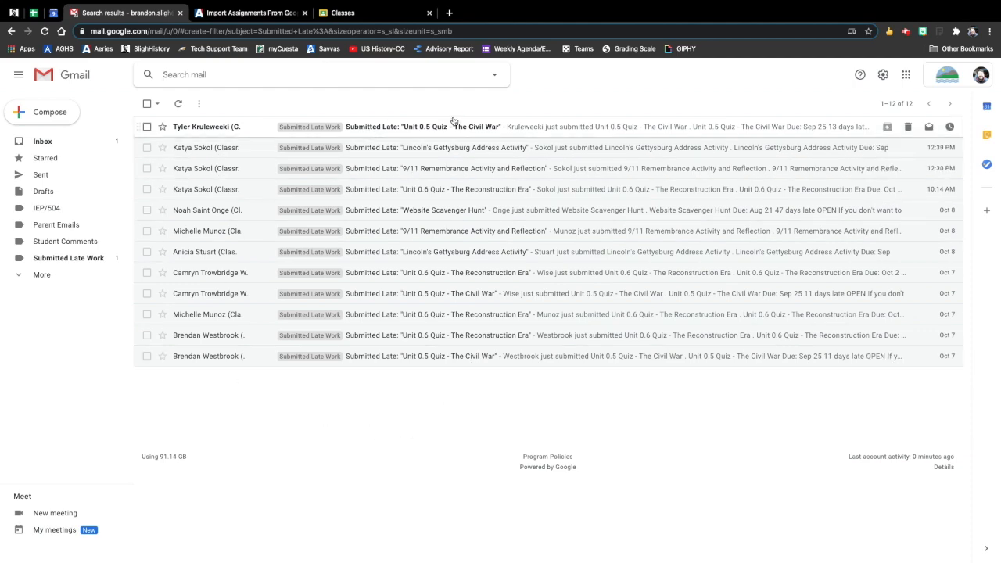
Return to the inbox and open the "Unit 0.5 Quiz - The Civil War" late notice under the Submitted Late Work label
{"action": "left_click", "coordinate": [74, 141]}
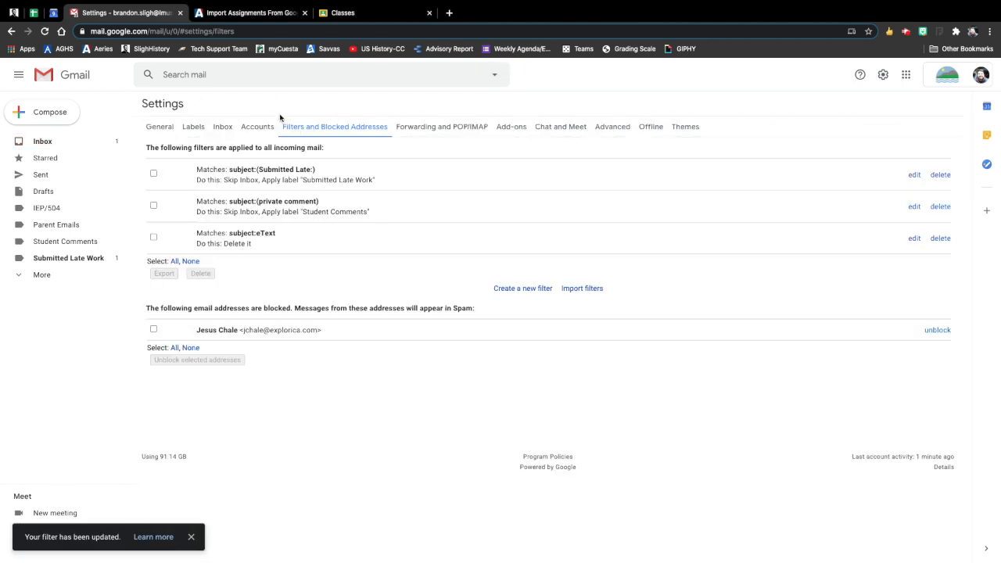
{"action": "left_click", "coordinate": [62, 141]}
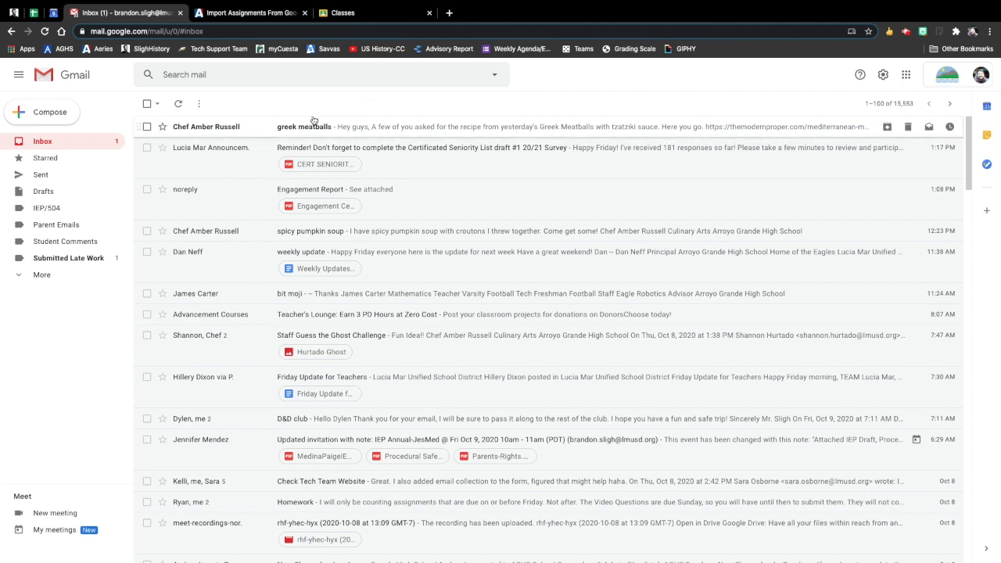
{"action": "left_click", "coordinate": [73, 258]}
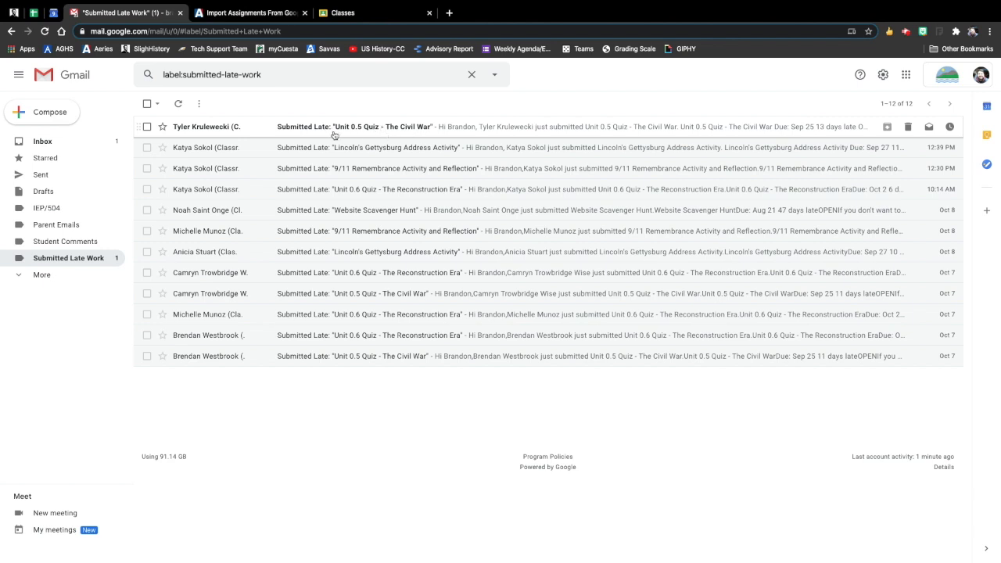
{"action": "left_click", "coordinate": [307, 128]}
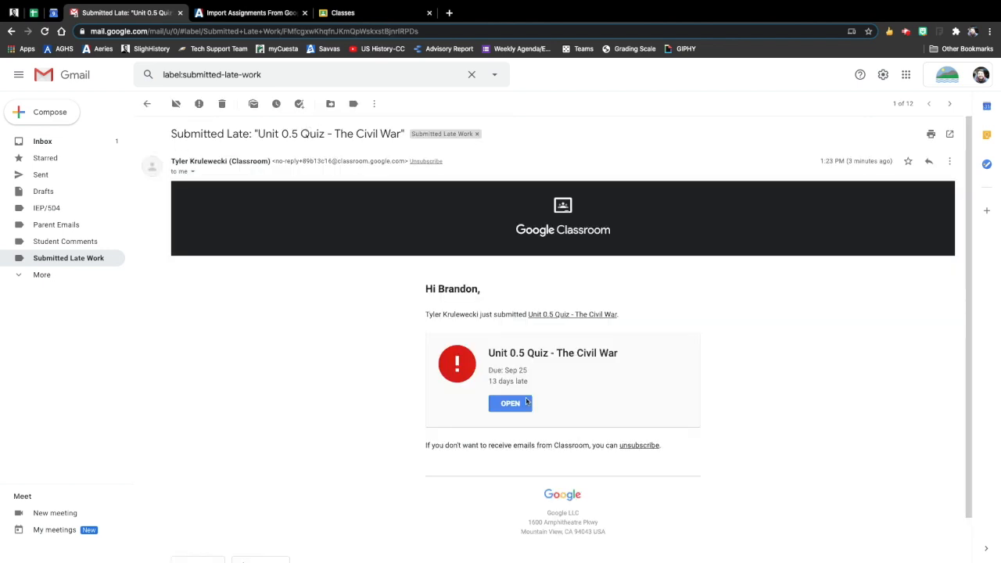
View the notice's linked student submission in Classroom, close it and return to the Submitted Late Work message list
{"action": "left_click", "coordinate": [510, 404]}
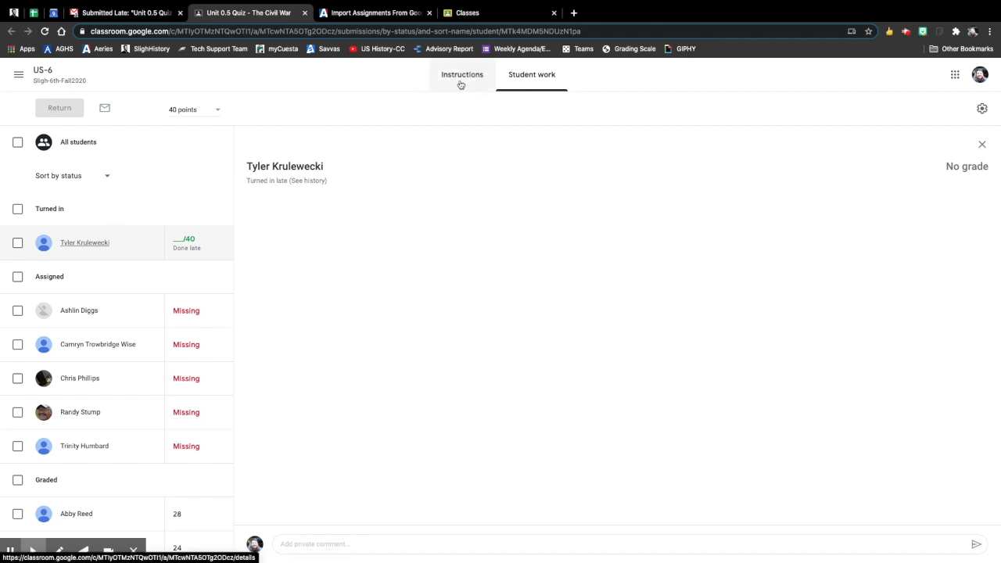
{"action": "left_click", "coordinate": [304, 13]}
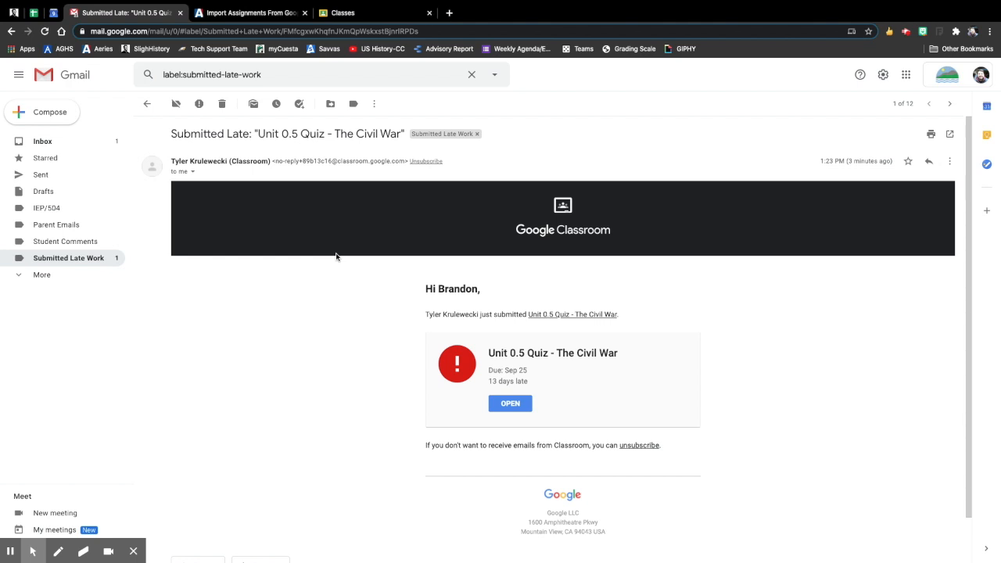
{"action": "left_click", "coordinate": [86, 258]}
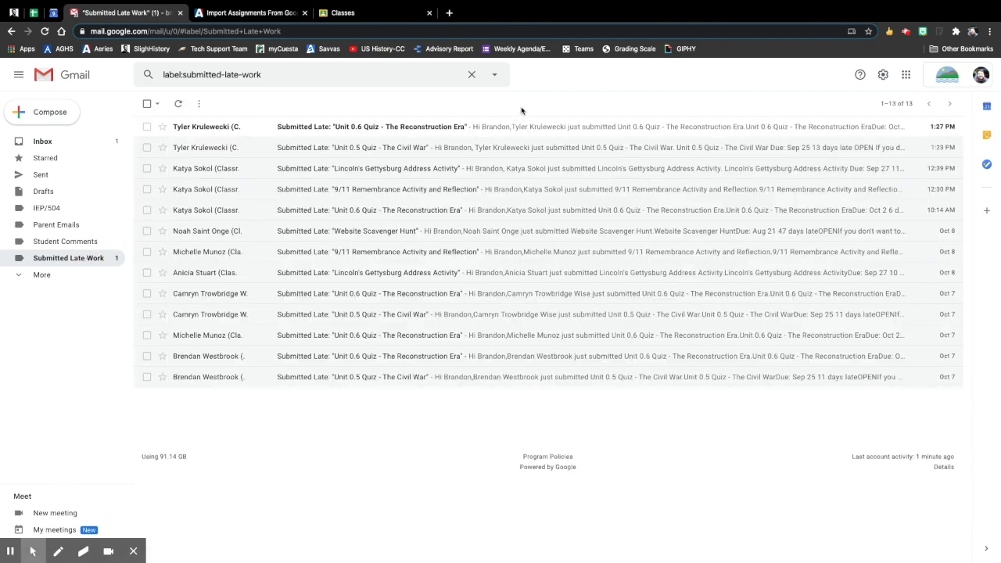